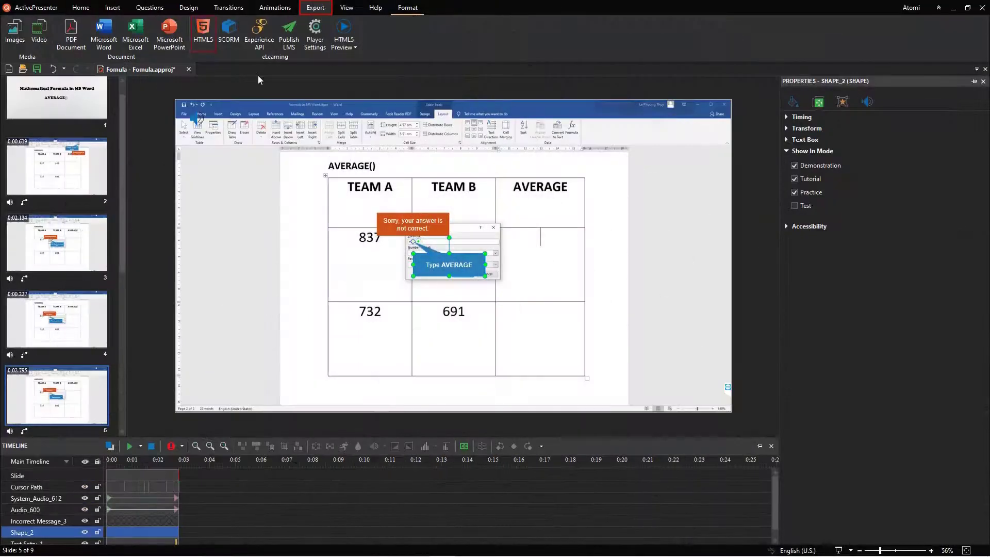
# Step: Exclude Demonstration mode from the Formula project's HTML5 export settings
pyautogui.click(211, 41)
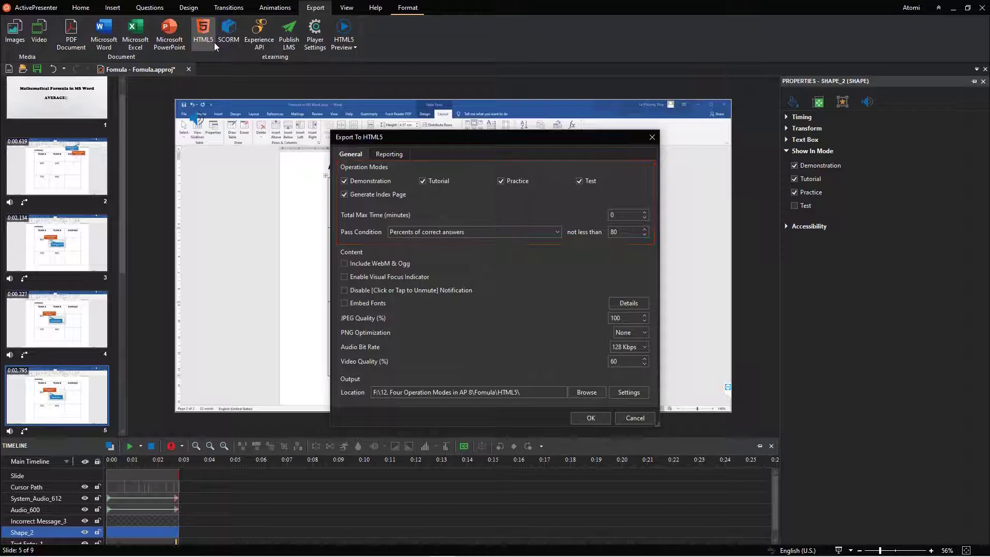
pyautogui.click(344, 181)
# Step: Publish the Formula project to HTML5, preview practice.html in the browser, then close it
pyautogui.click(607, 417)
pyautogui.click(539, 297)
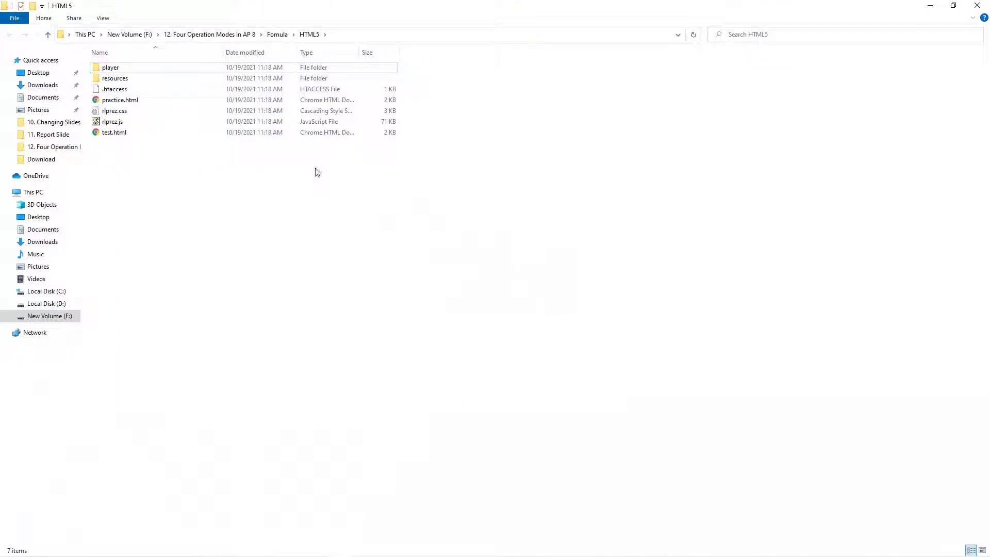
pyautogui.doubleClick(184, 103)
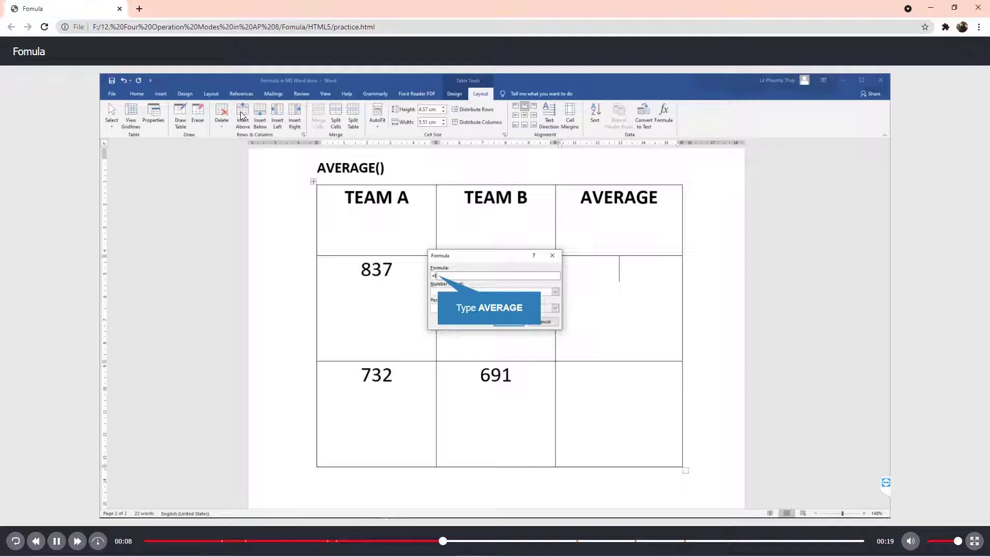
pyautogui.hotkey('ctrl', 'w')
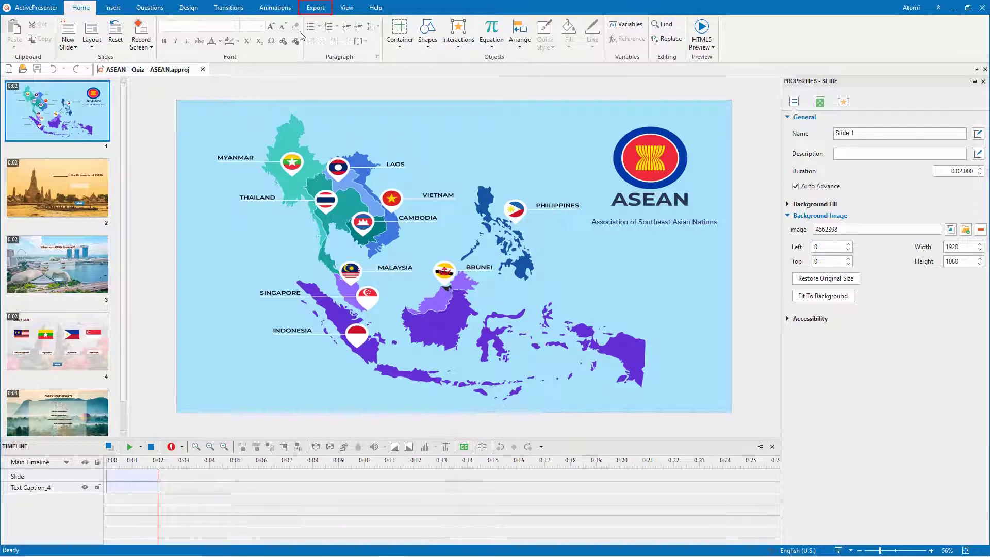
# Step: Open the Export To HTML5 dialog from the Export ribbon tab
pyautogui.click(325, 10)
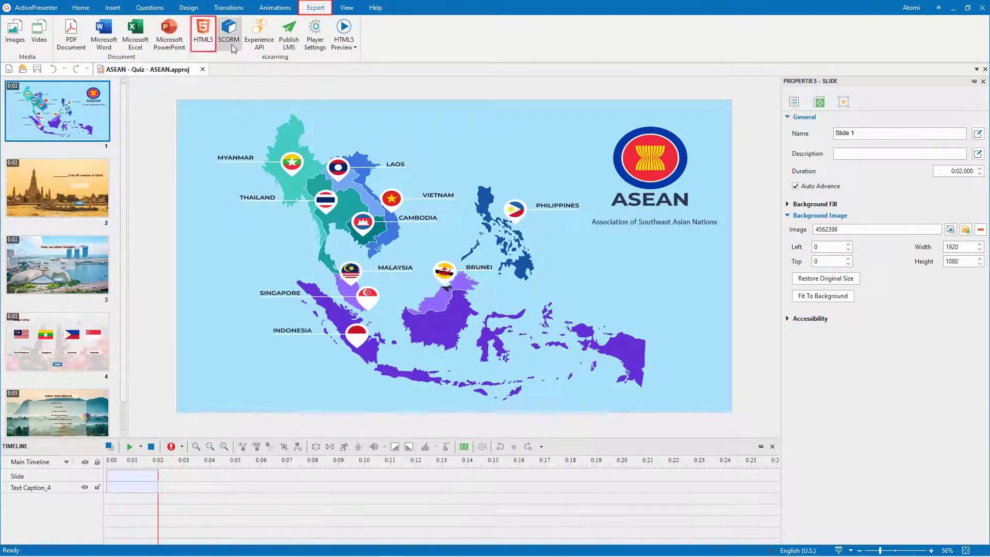
pyautogui.click(212, 48)
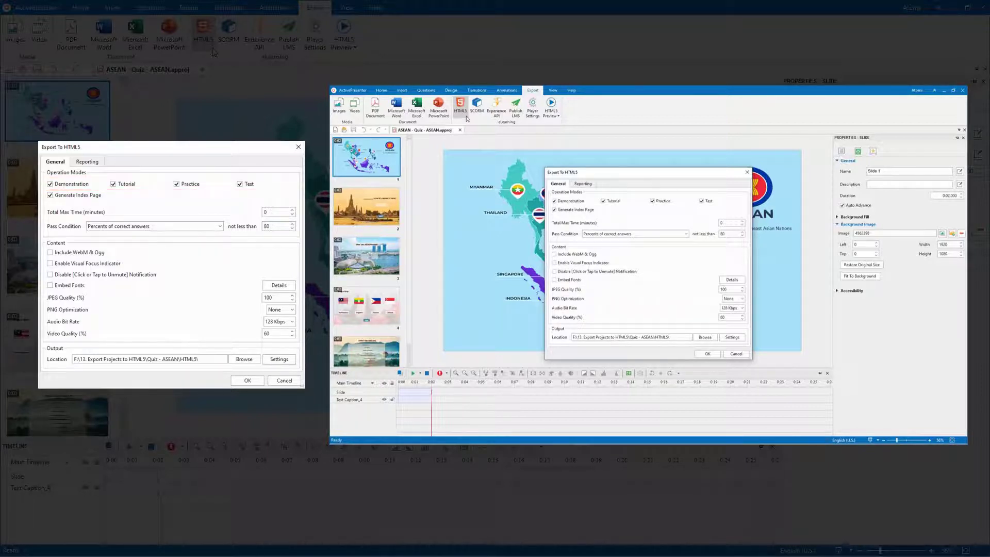
# Step: Publish the ASEAN quiz with an index page and launch Practice mode from it
pyautogui.click(710, 354)
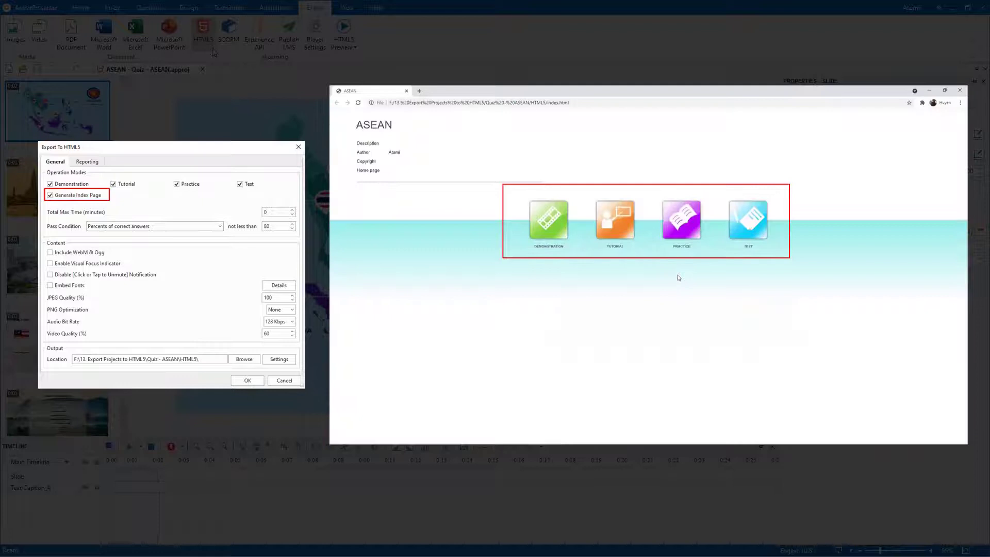
pyautogui.click(681, 219)
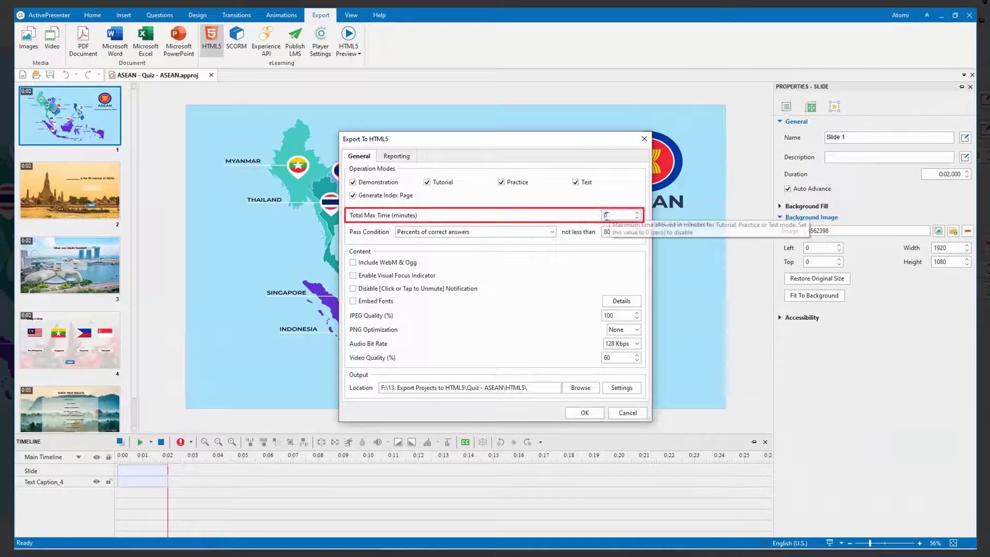
# Step: Set Total Max Time to 5 and the pass condition to at least 75 percent correct answers
pyautogui.doubleClick(606, 215)
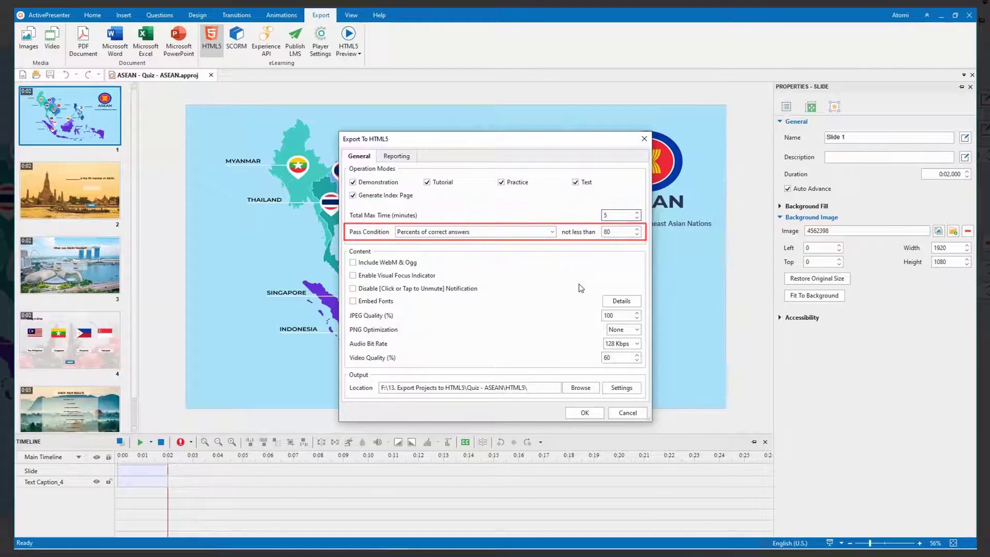
pyautogui.click(551, 232)
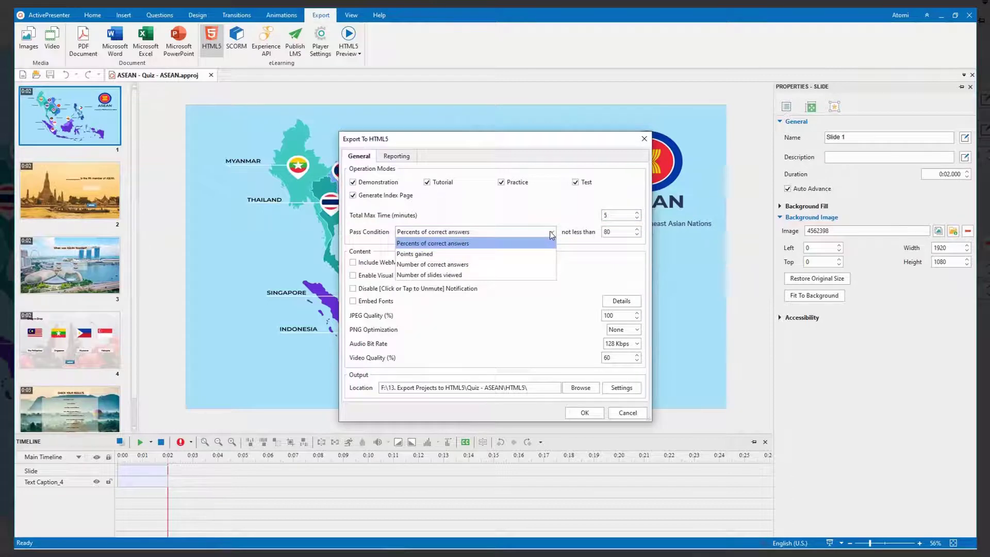
pyautogui.click(551, 235)
pyautogui.doubleClick(606, 232)
pyautogui.write('75')
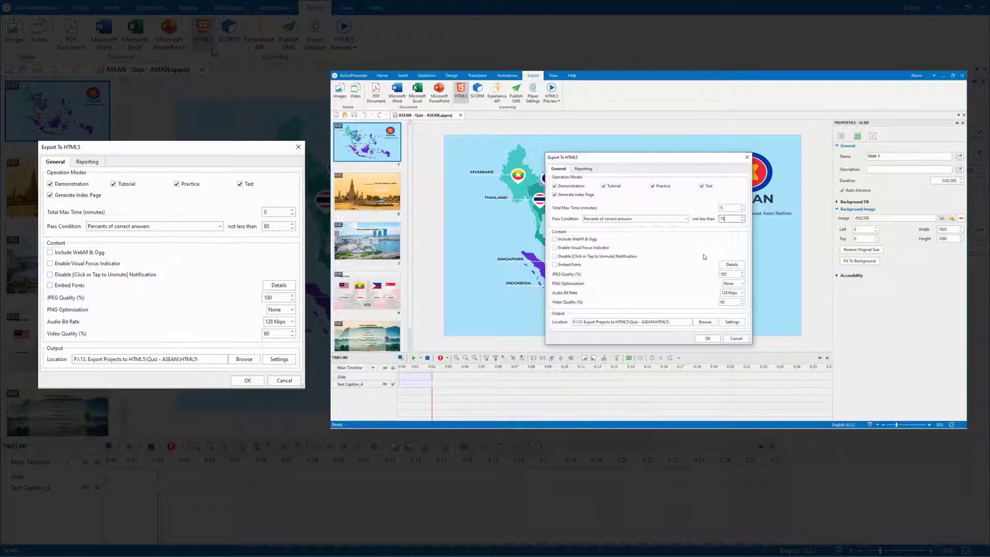
# Step: Enable Visual Focus Indicator, publish the quiz, and launch Practice from the index page
pyautogui.click(598, 249)
pyautogui.click(707, 338)
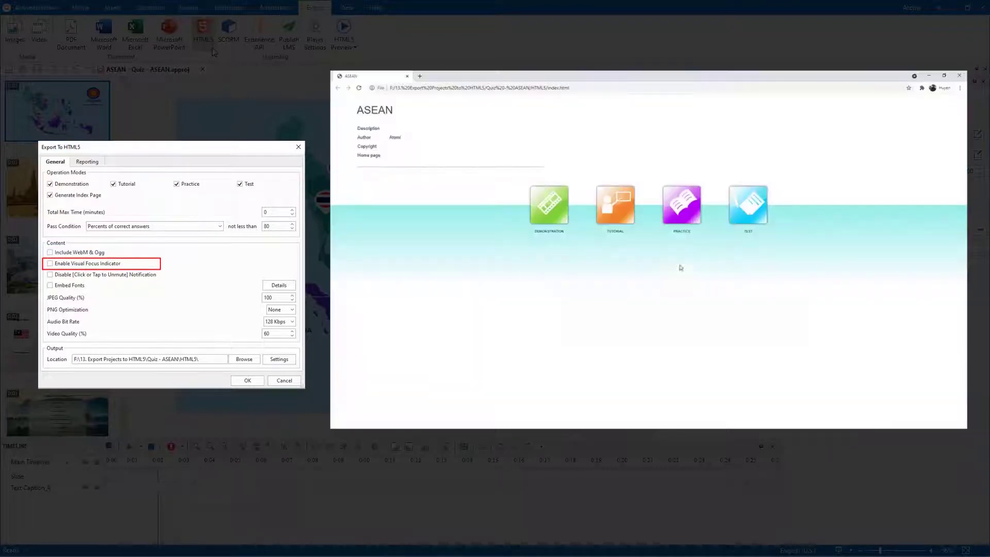
pyautogui.click(681, 231)
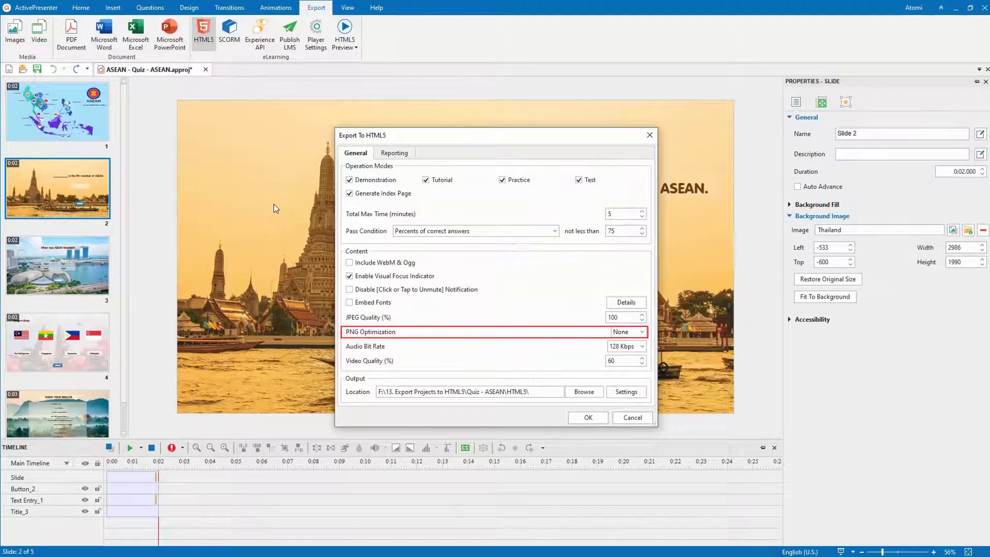
# Step: Check Disable [Click or Tap to Unmute] Notification and keep PNG Optimization at None
pyautogui.click(349, 289)
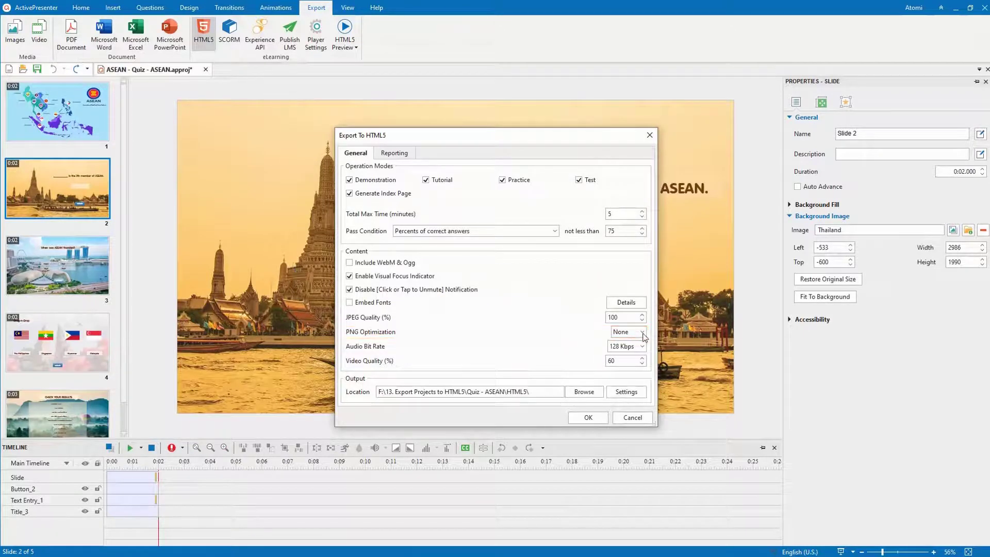
pyautogui.click(642, 333)
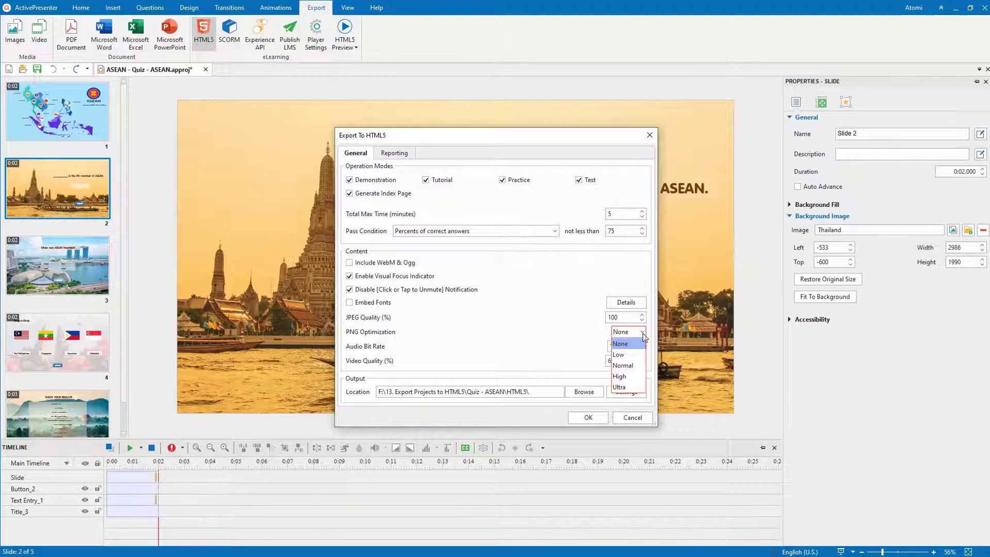
pyautogui.click(644, 342)
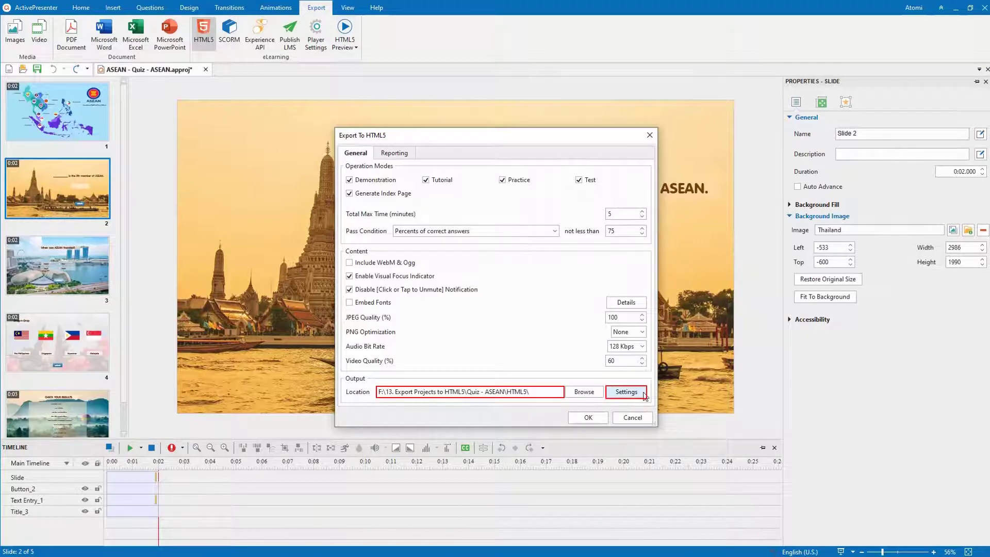
# Step: Set the output File Name Prefix to ASEAN
pyautogui.click(626, 392)
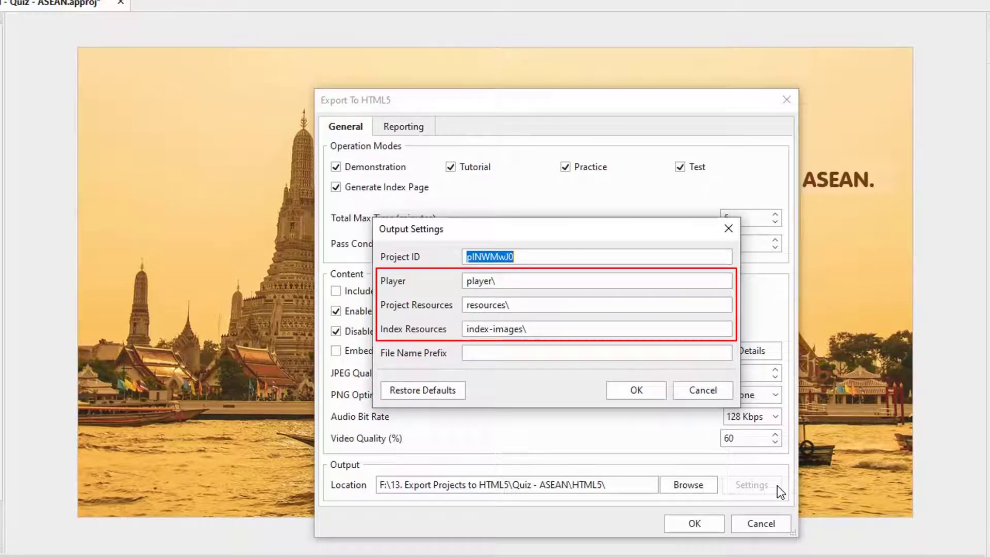
pyautogui.click(539, 354)
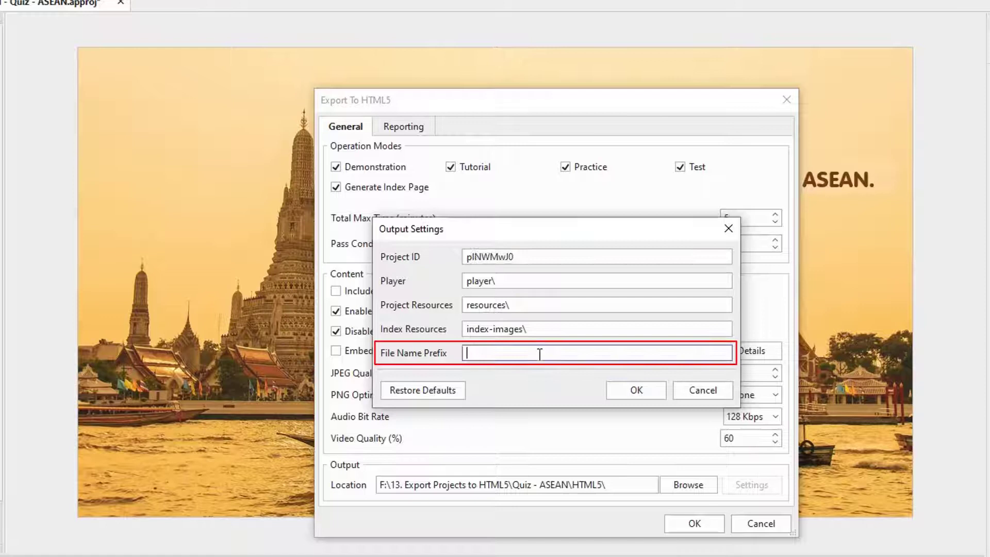
pyautogui.write('ASEAN')
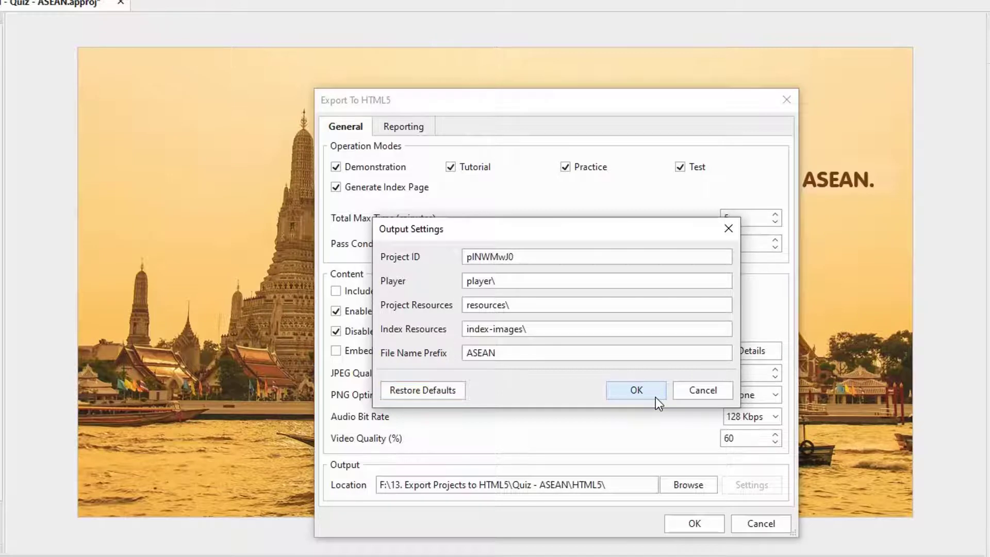
pyautogui.click(654, 397)
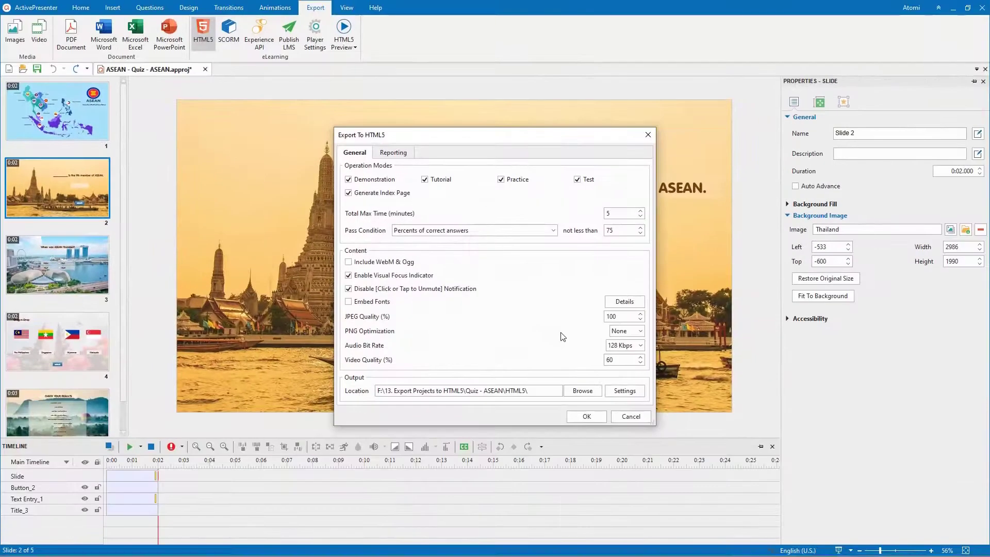
# Step: Publish to HTML5 without an index page and open the output folder
pyautogui.click(349, 193)
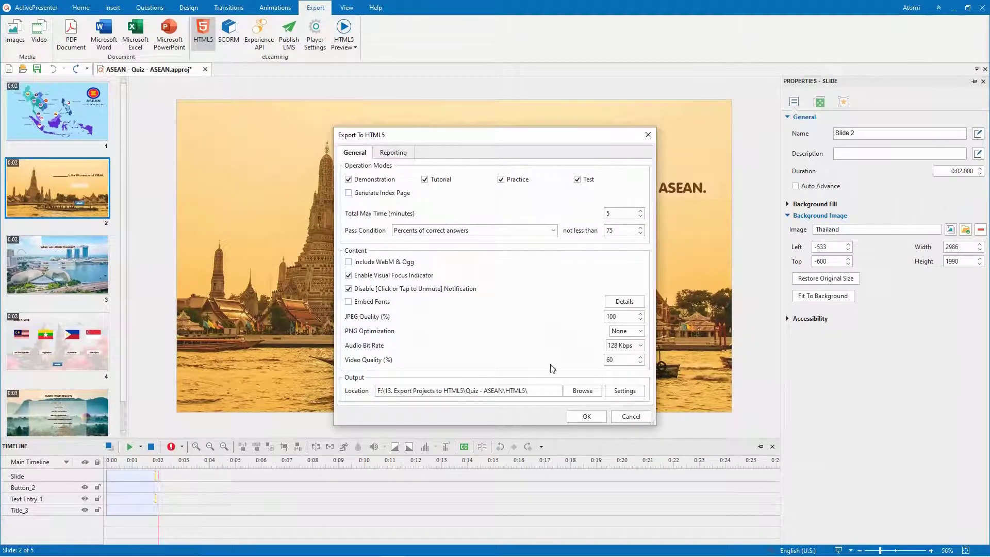
pyautogui.click(587, 416)
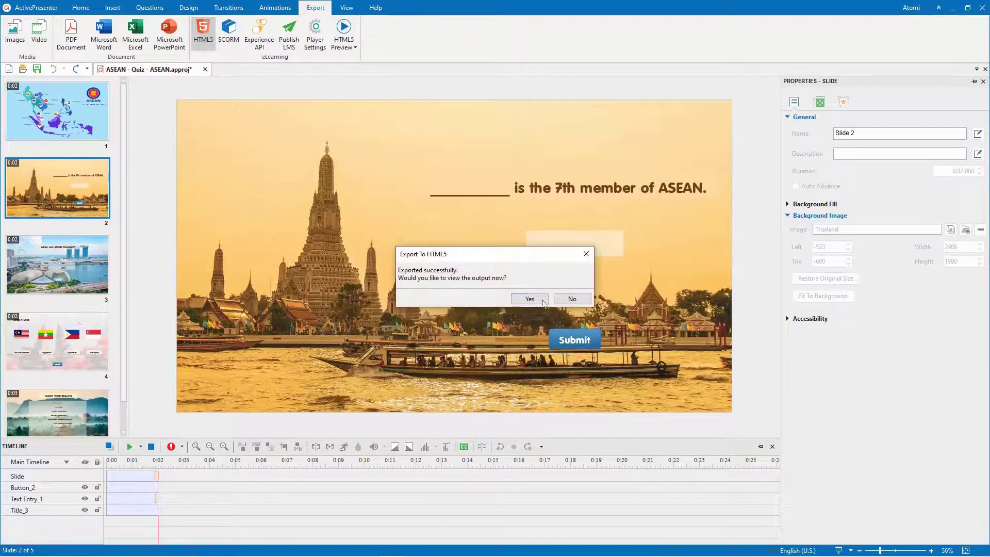
pyautogui.click(541, 300)
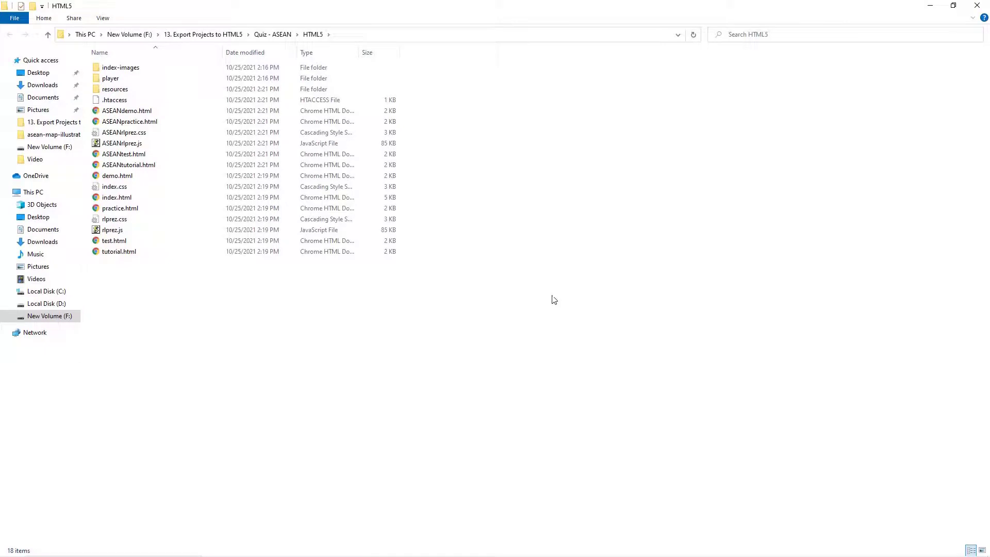
# Step: Close the HTML5 output folder window in File Explorer
pyautogui.click(977, 5)
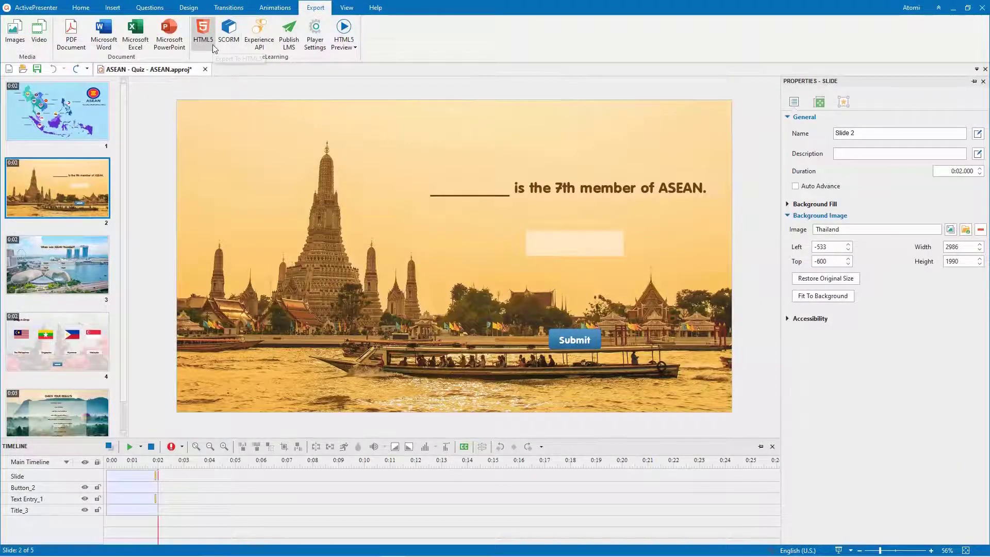
# Step: Set reporting to HTTP with XML Document format, publish, and view the output in the browser
pyautogui.click(203, 32)
pyautogui.click(410, 155)
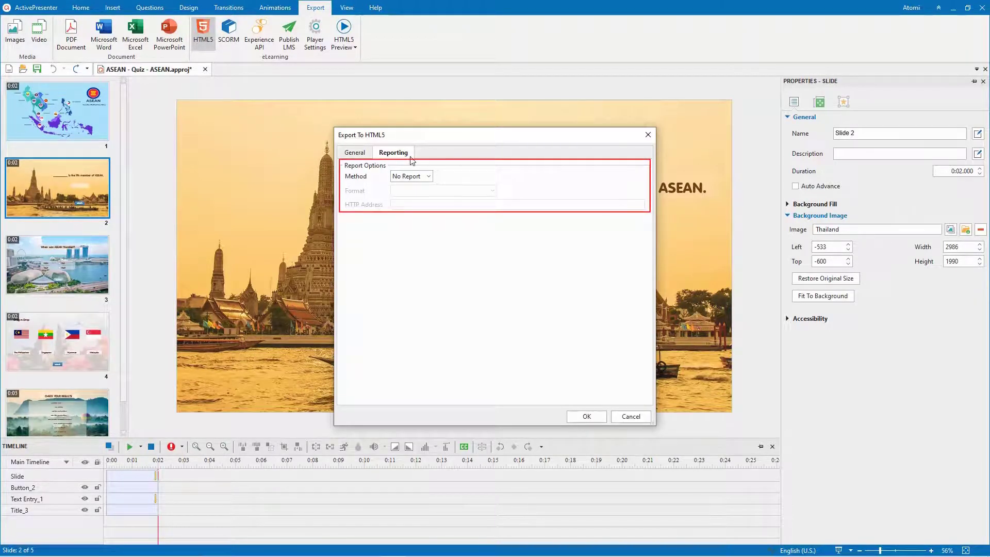
pyautogui.click(428, 177)
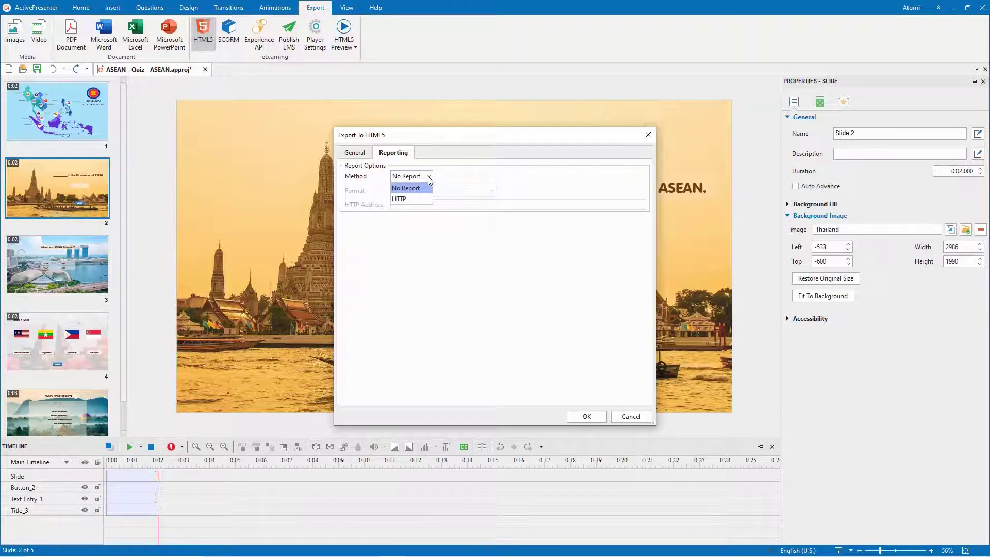
pyautogui.click(427, 200)
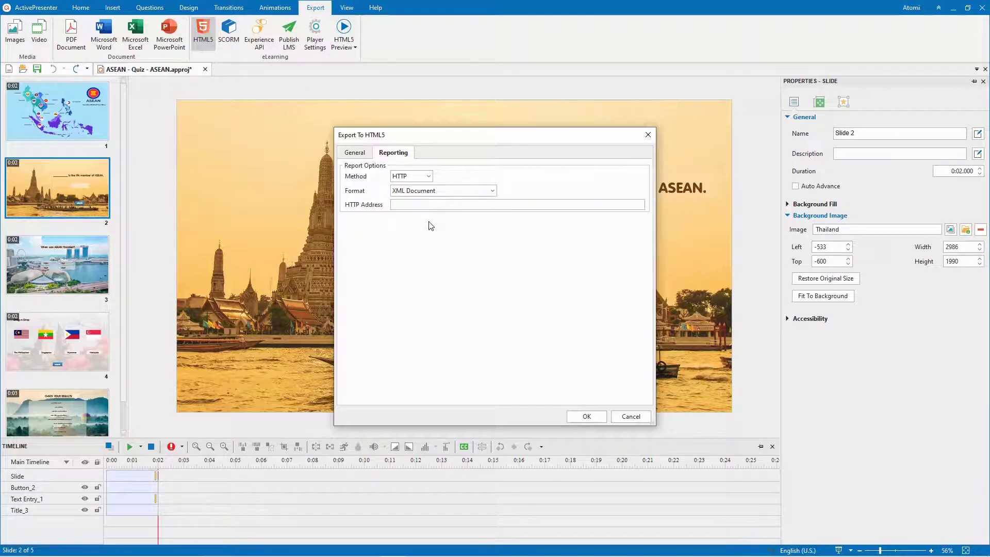
pyautogui.click(493, 192)
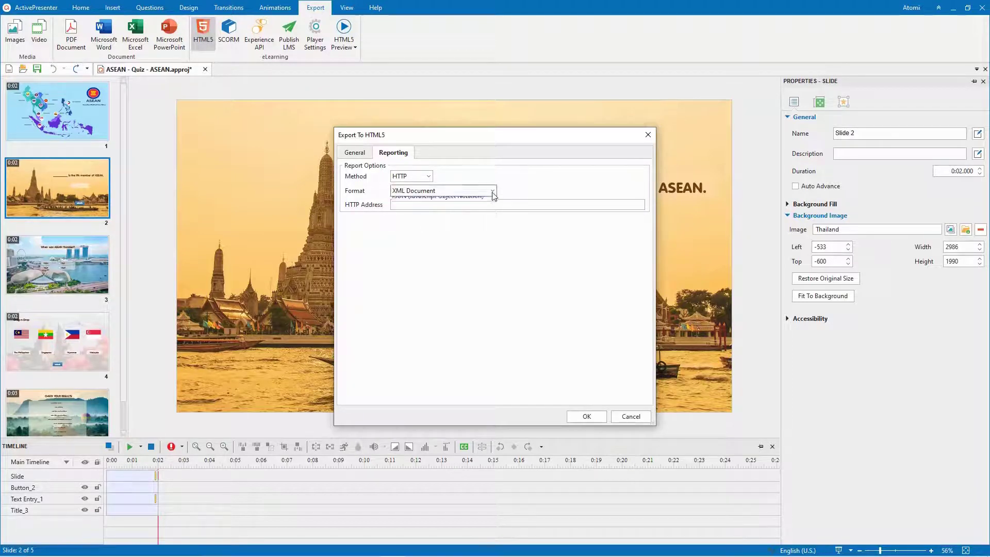
pyautogui.click(496, 240)
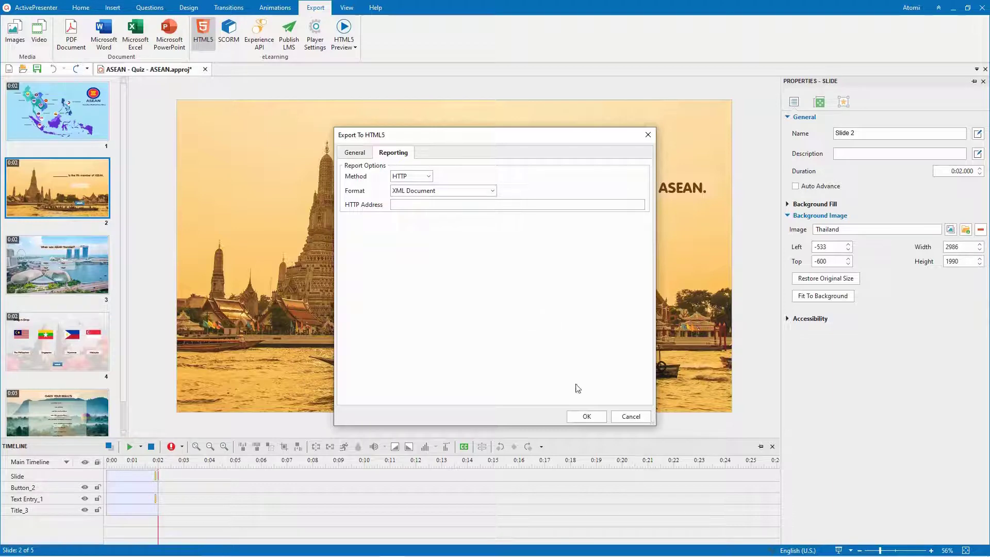
pyautogui.click(594, 415)
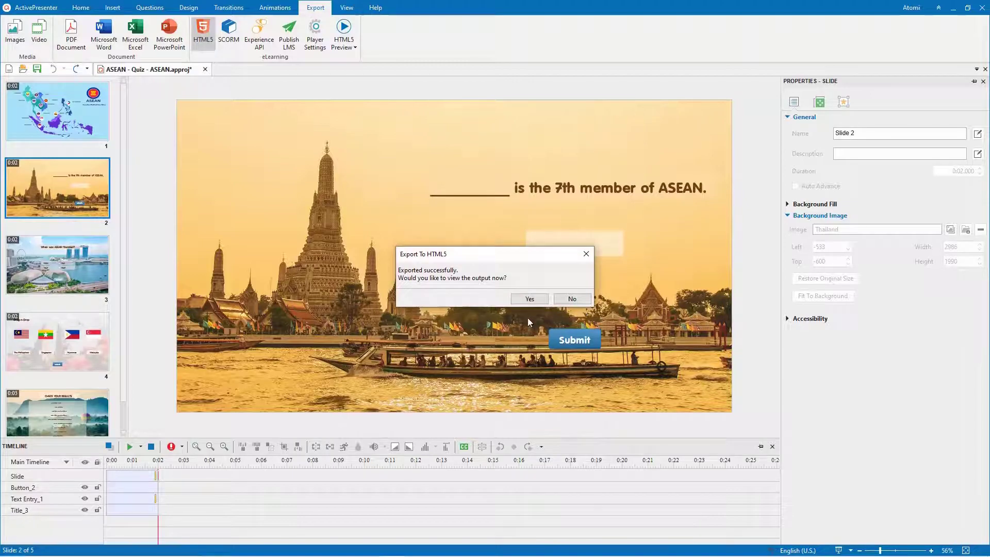
pyautogui.click(530, 300)
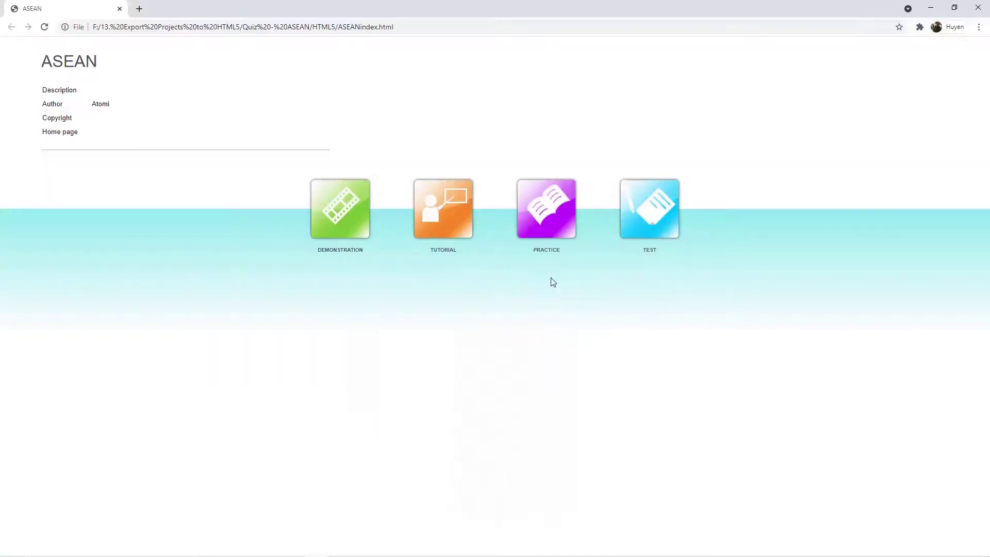
# Step: Launch ASEANtest.html in Test mode and begin answering the 7th-member question with 'Vi'
pyautogui.click(647, 214)
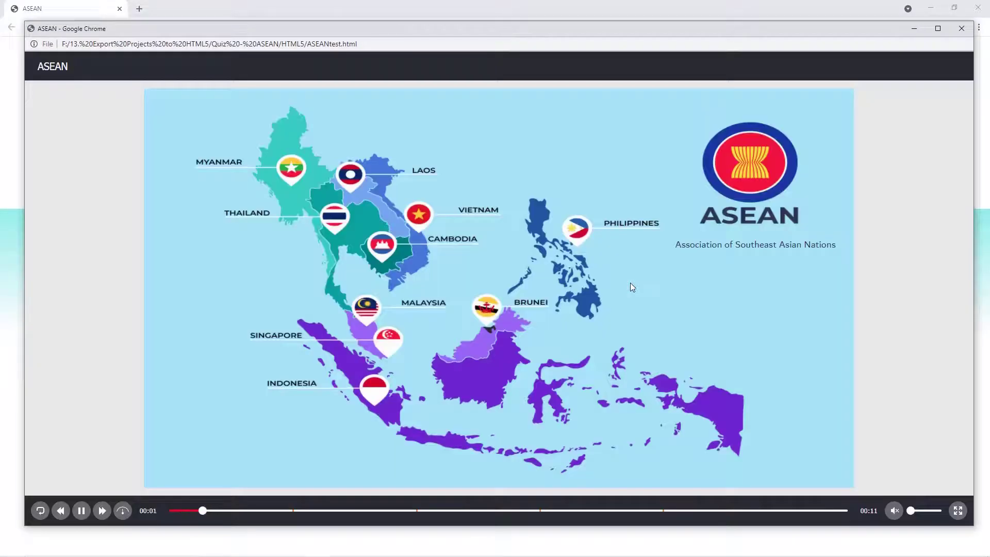
pyautogui.write('Vietnam')
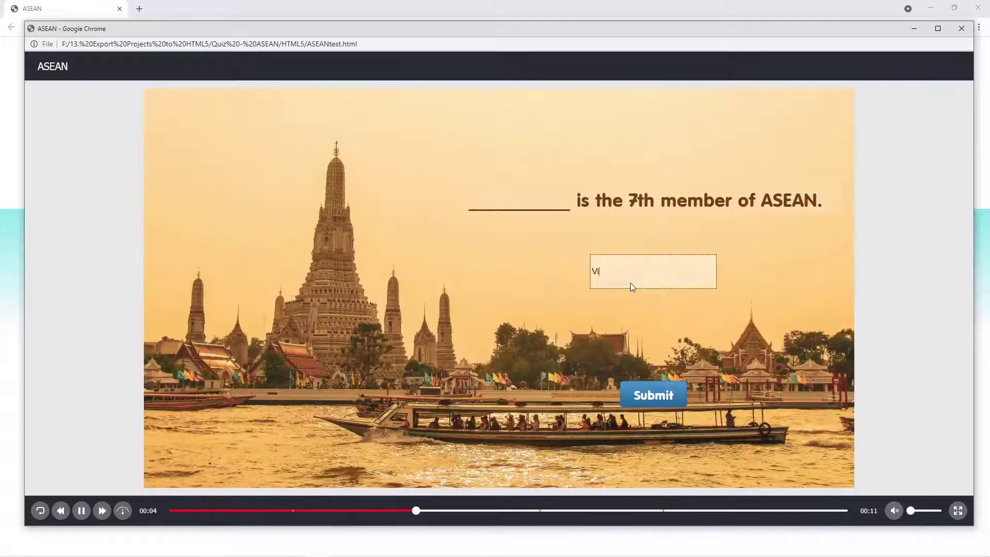